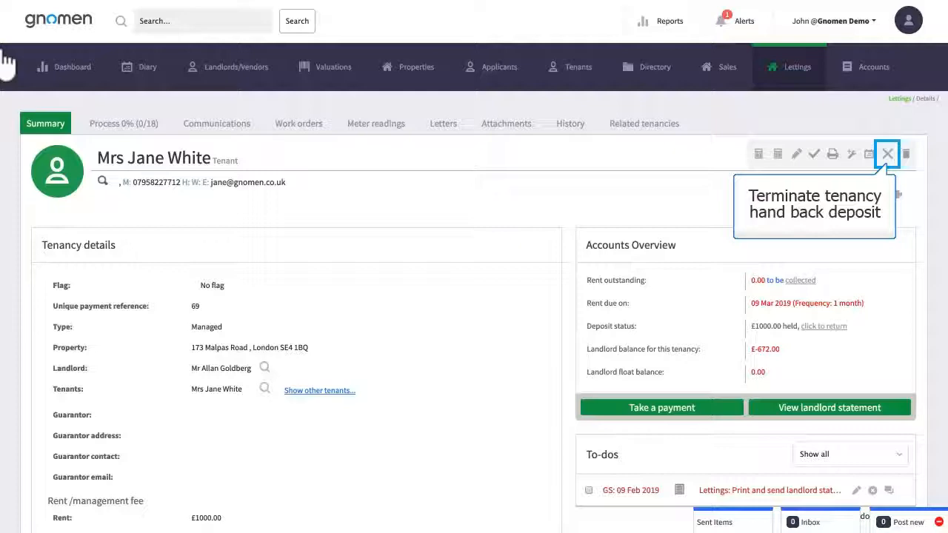
Step: Open the banking transfer report in the accounts area
left_click(864, 74)
scroll(786, 427, "down", 4)
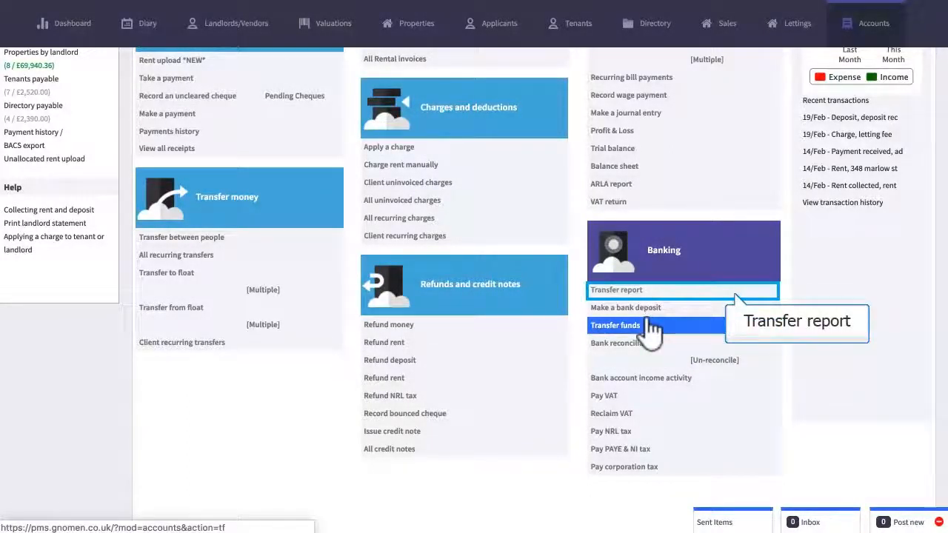
left_click(638, 291)
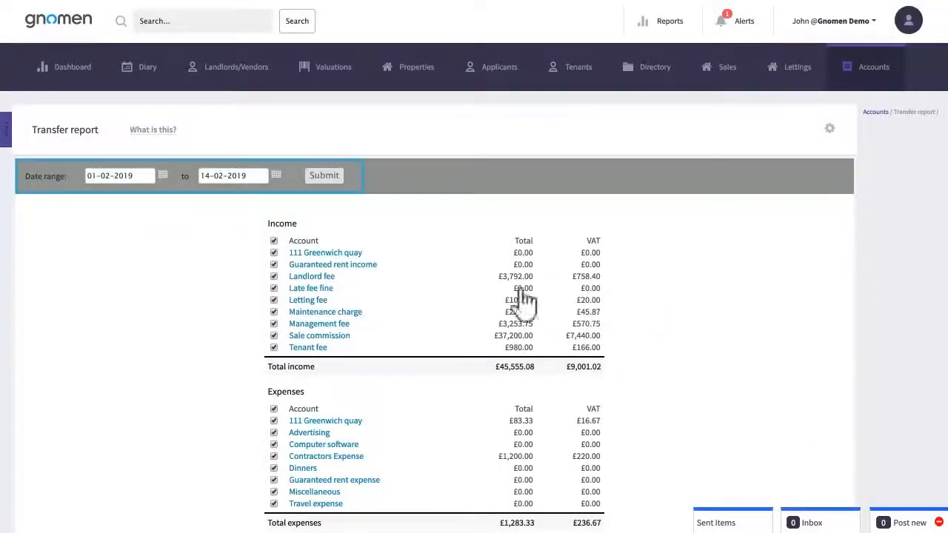
Step: Run the transfer report for 14-02-2019 to 14-02-2019 and review its income, expenses, collected deposit and bank account balances
left_click(163, 177)
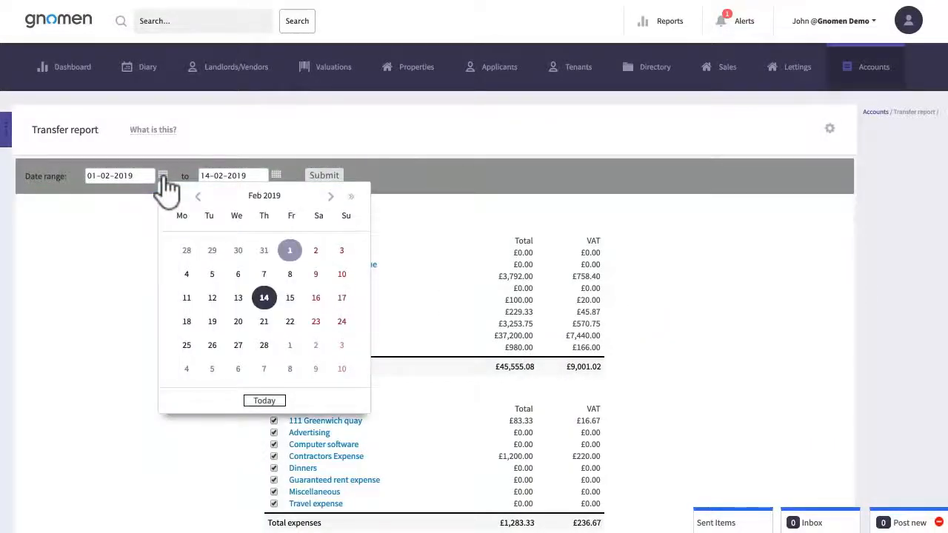
left_click(263, 298)
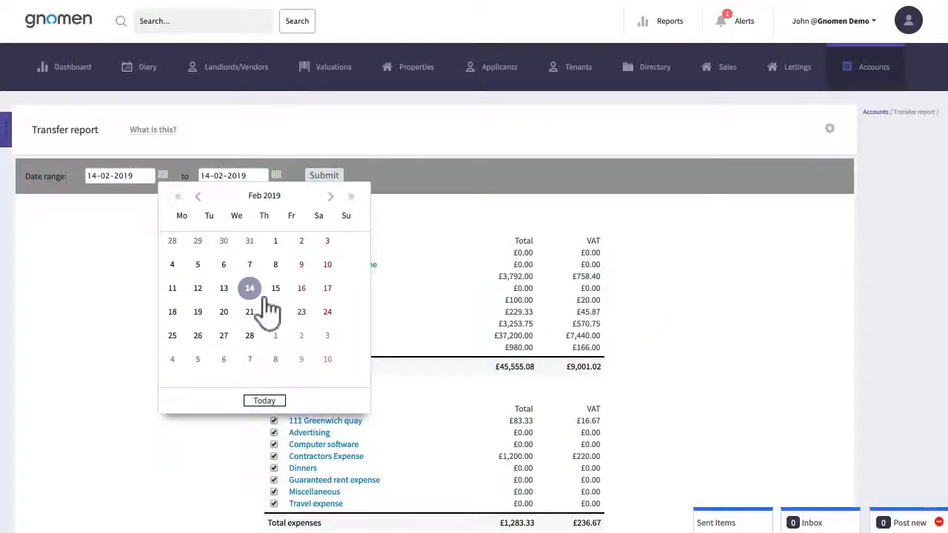
left_click(326, 175)
scroll(664, 406, "down", 5)
scroll(664, 407, "down", 1)
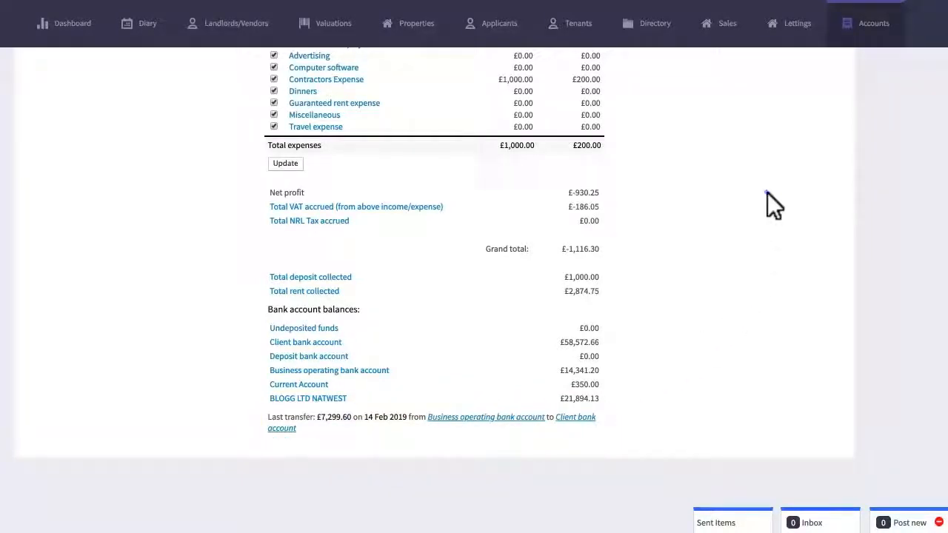
scroll(766, 194, "up", 6)
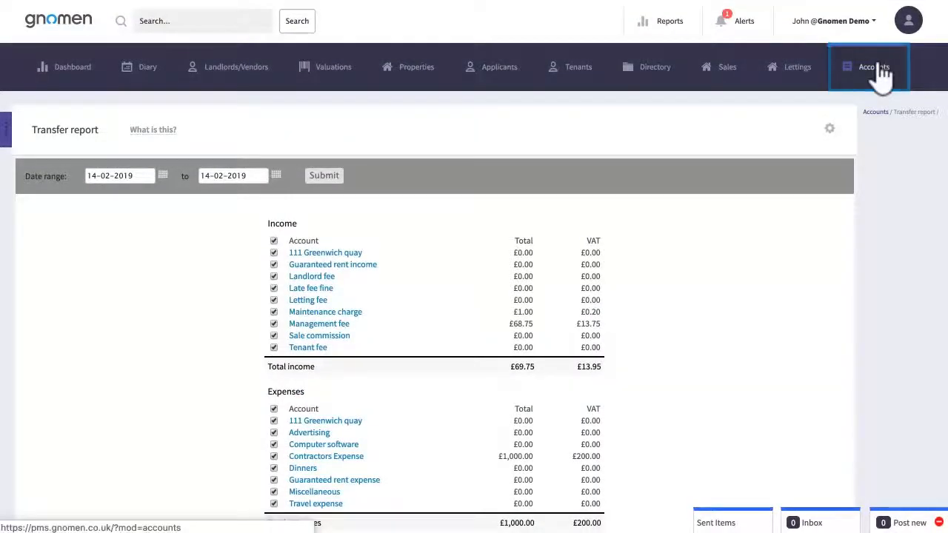
Step: Start a bank funds transfer from the Client bank account to the Deposit bank account
left_click(875, 74)
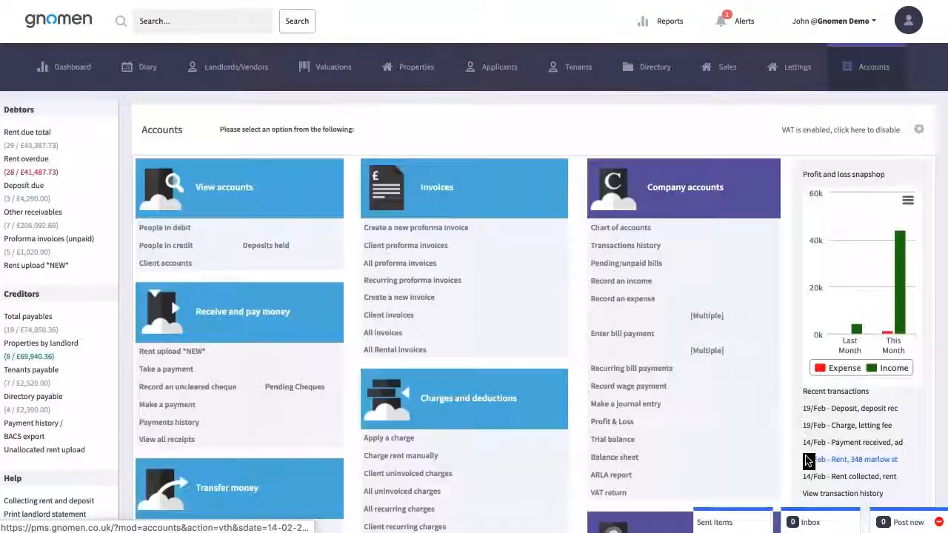
scroll(635, 376, "down", 3)
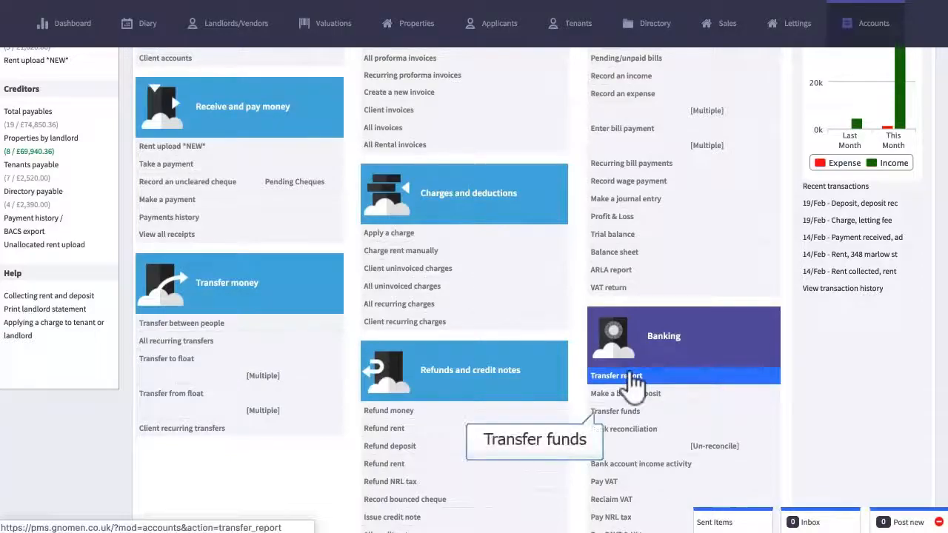
left_click(628, 411)
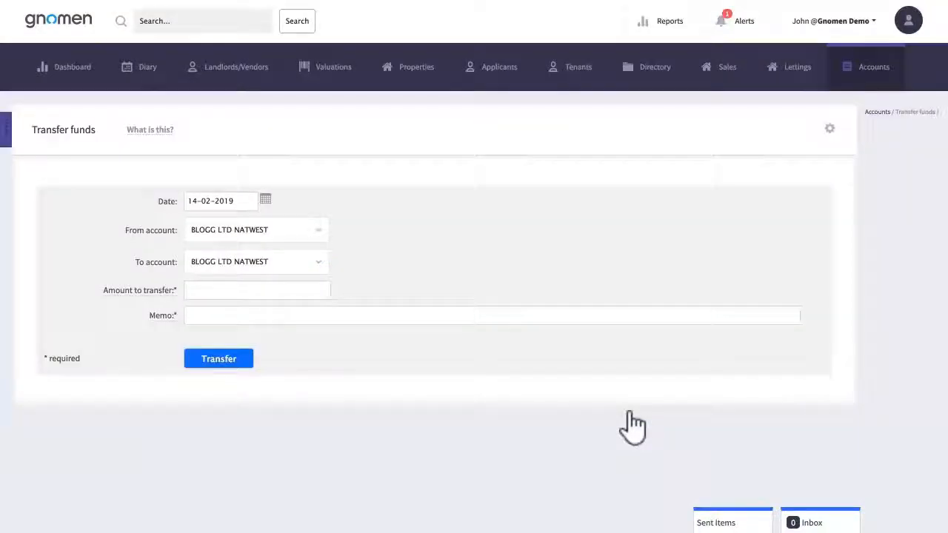
left_click(278, 230)
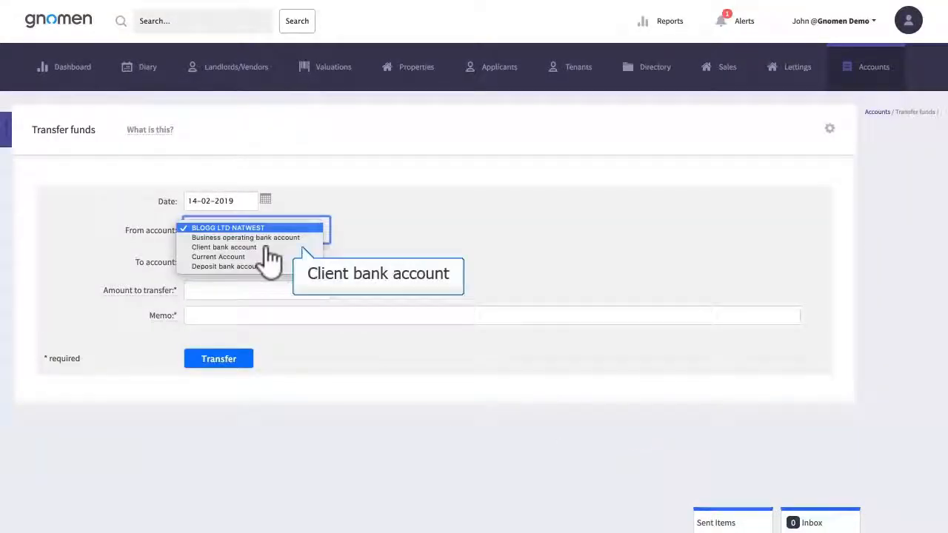
left_click(265, 247)
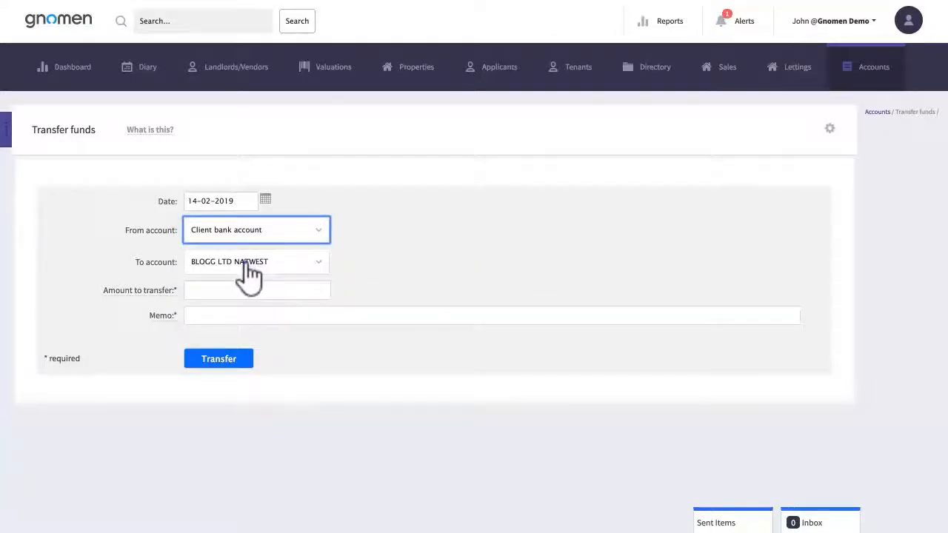
left_click(251, 266)
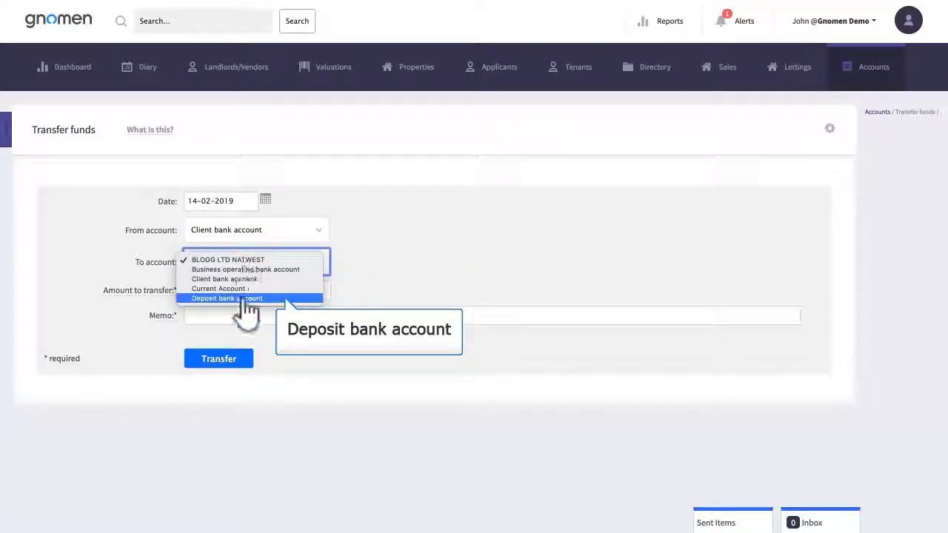
left_click(237, 298)
Step: Set the transfer amount to 1000, enter the memo "Rent 187" followed by the tenant's name, and submit the transfer
left_click(224, 290)
type("1000")
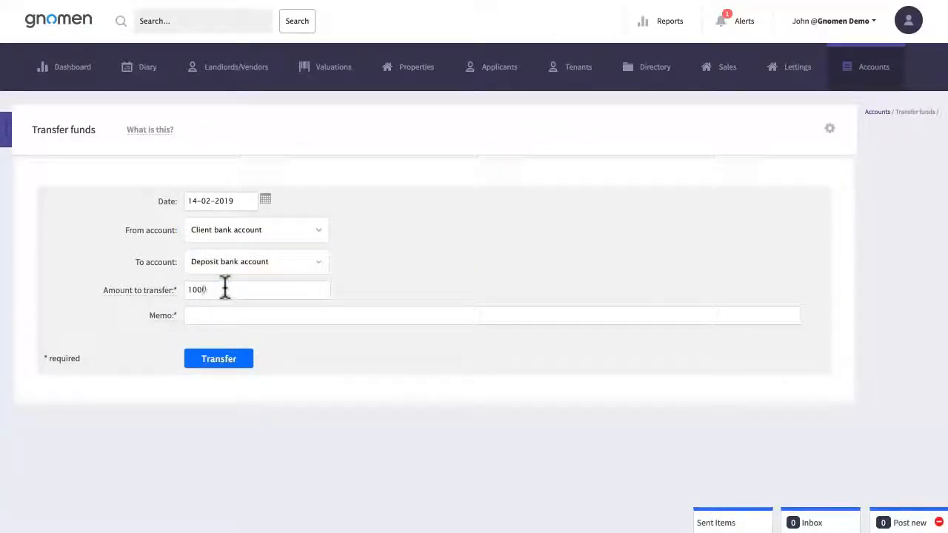
left_click(257, 315)
type("Rent I")
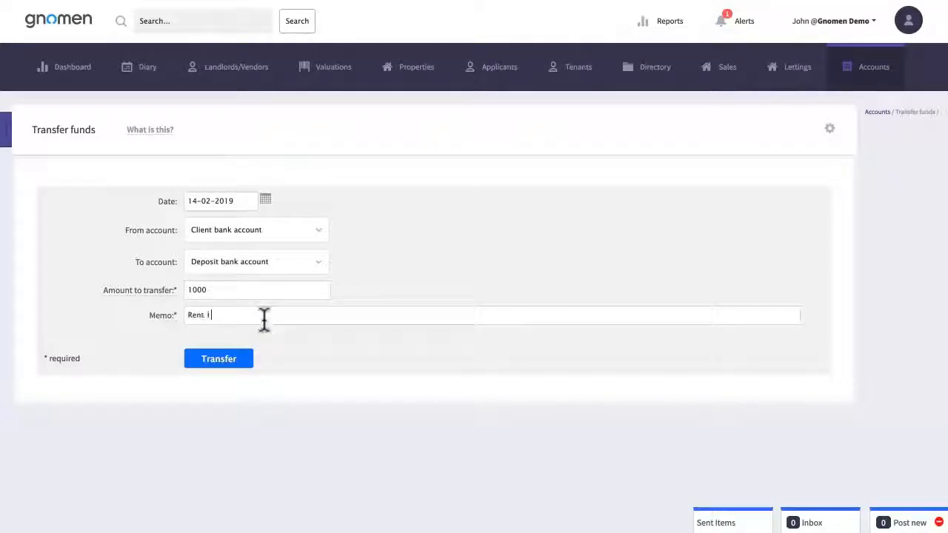
left_click(220, 362)
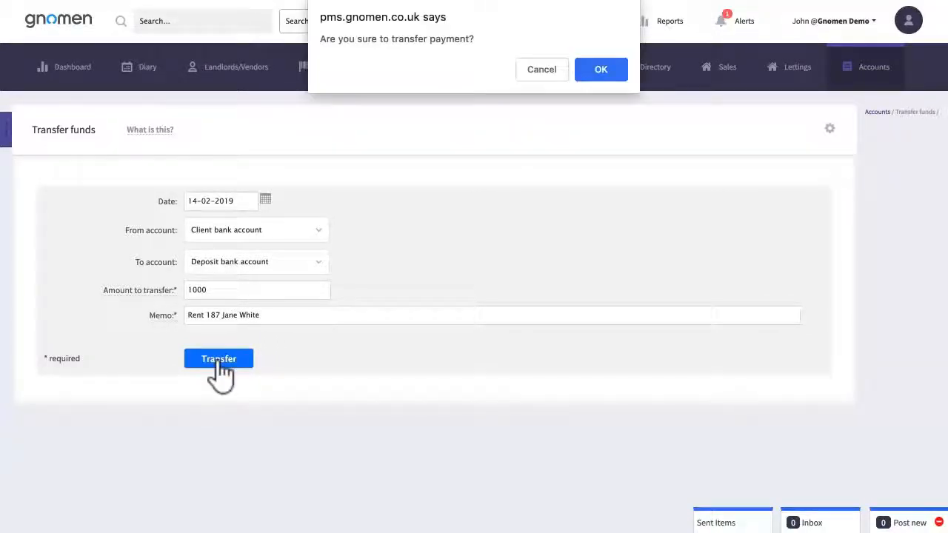
left_click(600, 69)
Step: View the deposits held report in the accounts area
left_click(872, 75)
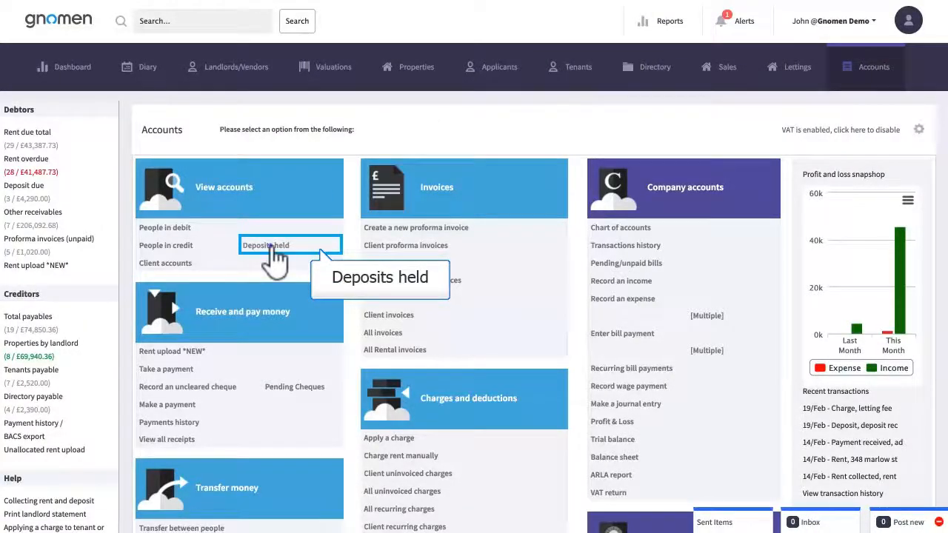
left_click(270, 248)
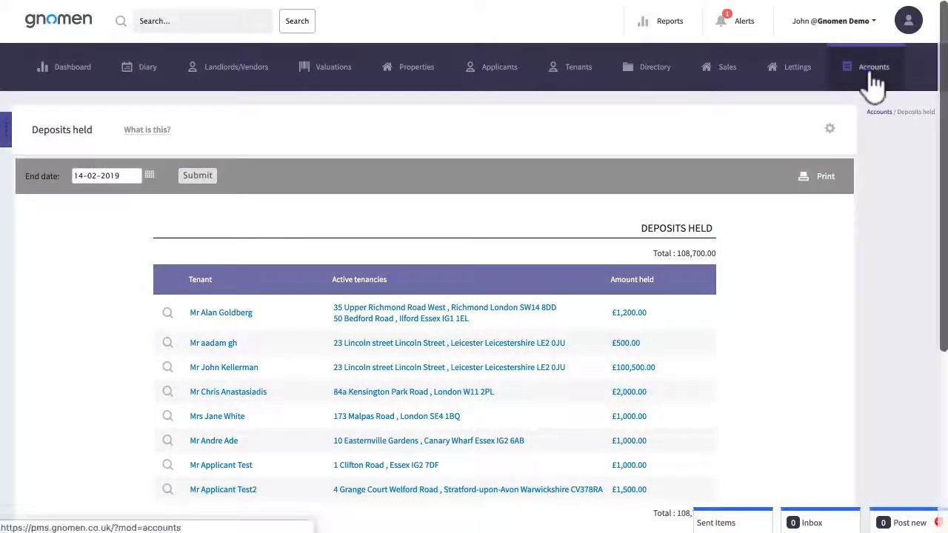
Step: Search the chart of accounts for "depos" and open the Deposit bank account's activity
left_click(873, 83)
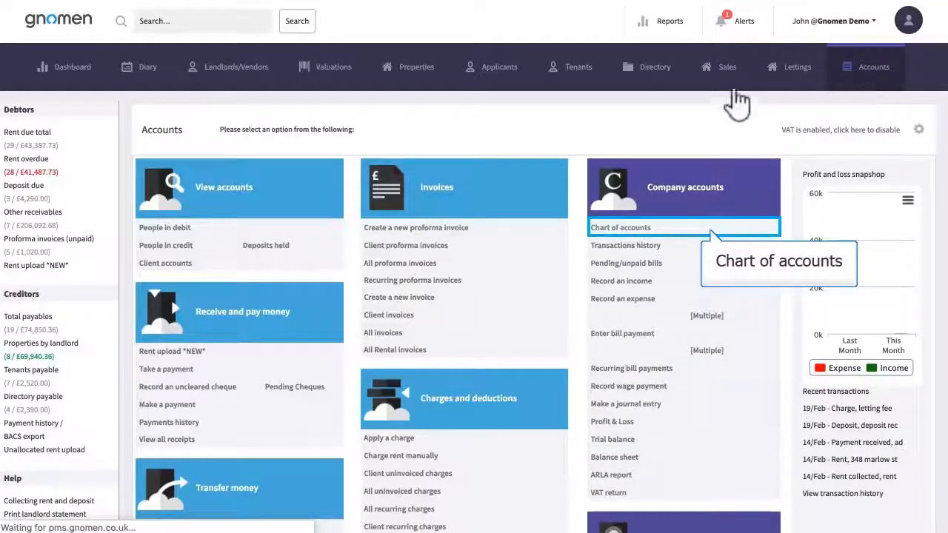
left_click(627, 230)
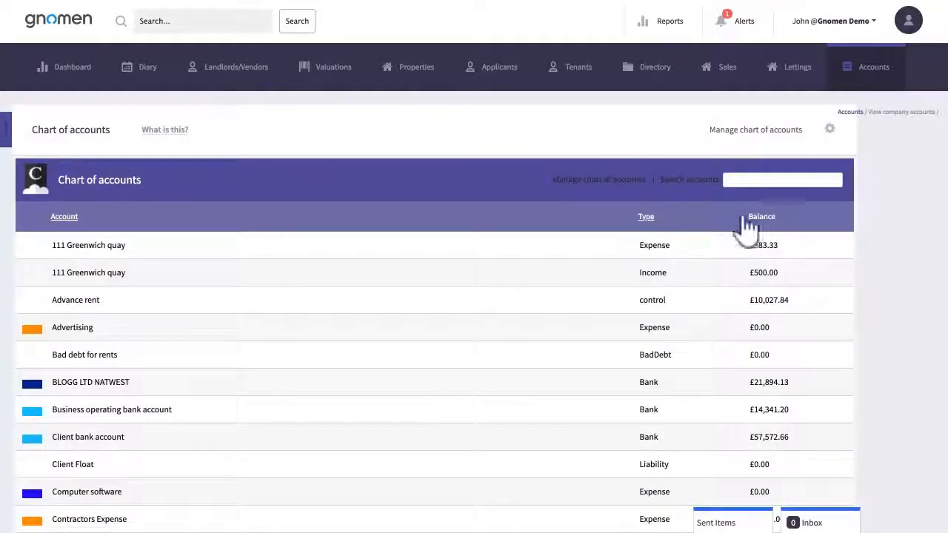
left_click(775, 180)
type("depos")
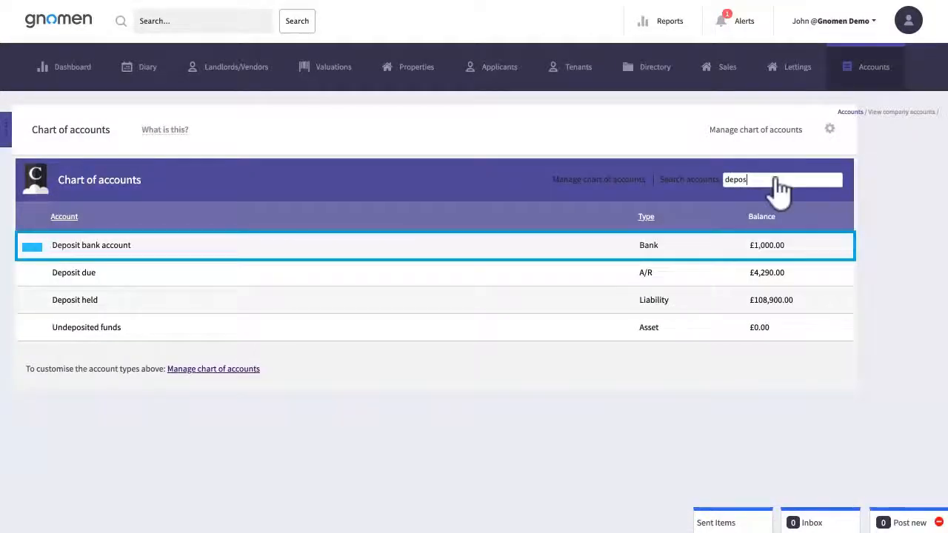
left_click(77, 247)
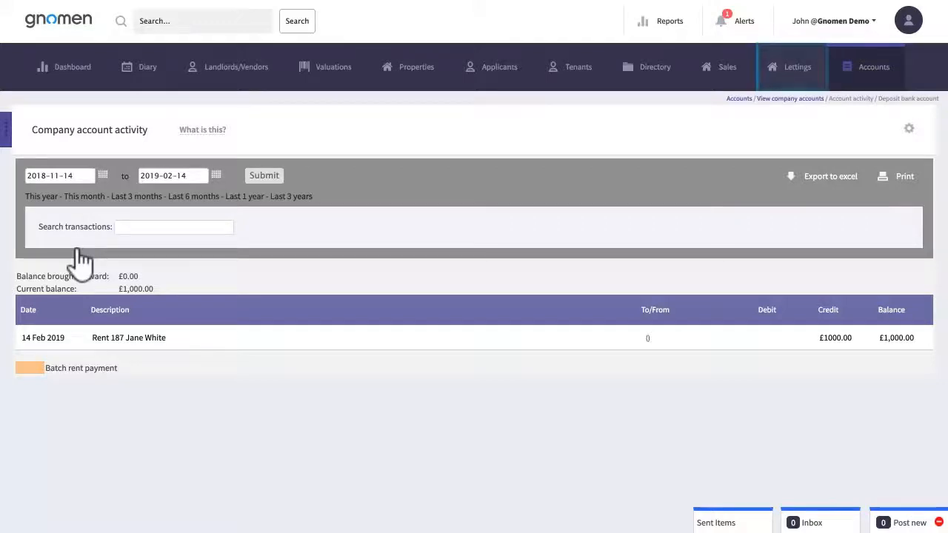
Step: Open the tenant's letting and start a notice to terminate the contract with renewal status Leaving
left_click(797, 71)
left_click(134, 379)
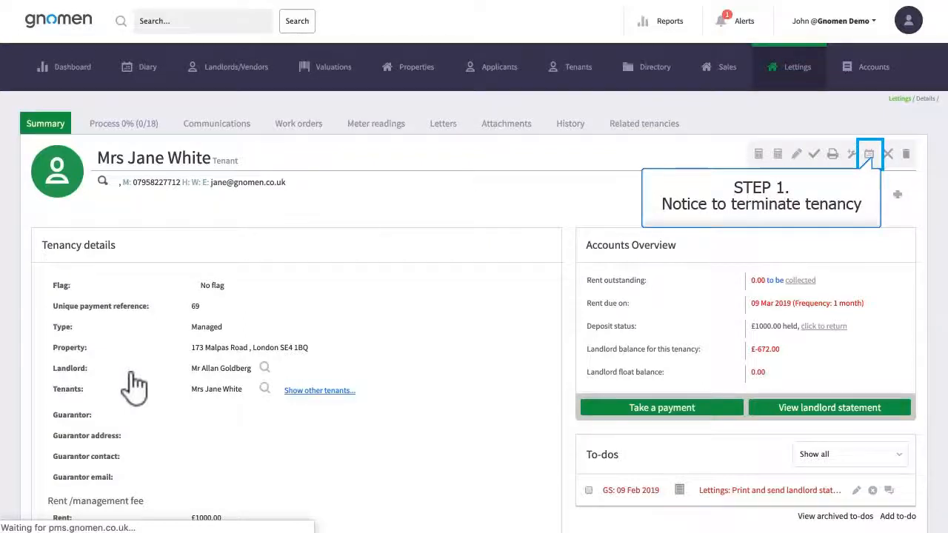
left_click(868, 154)
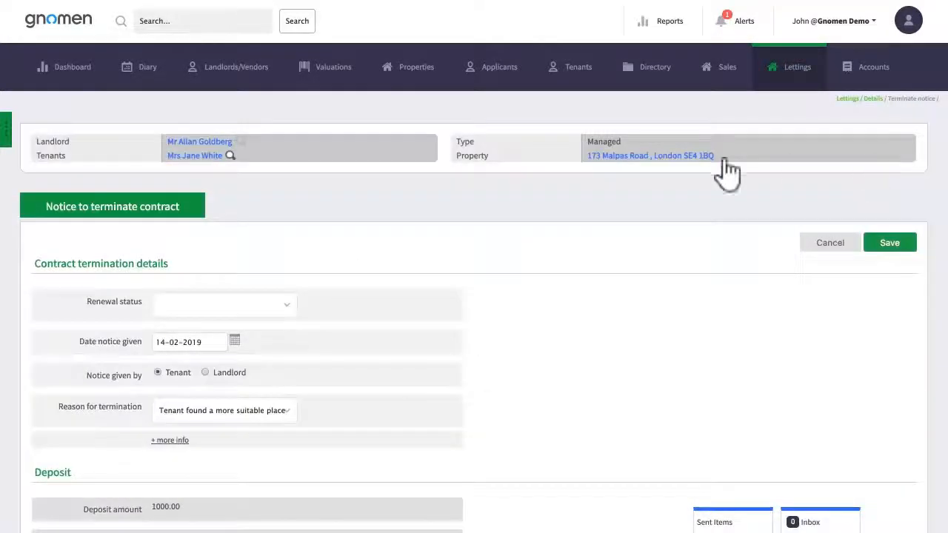
left_click(287, 306)
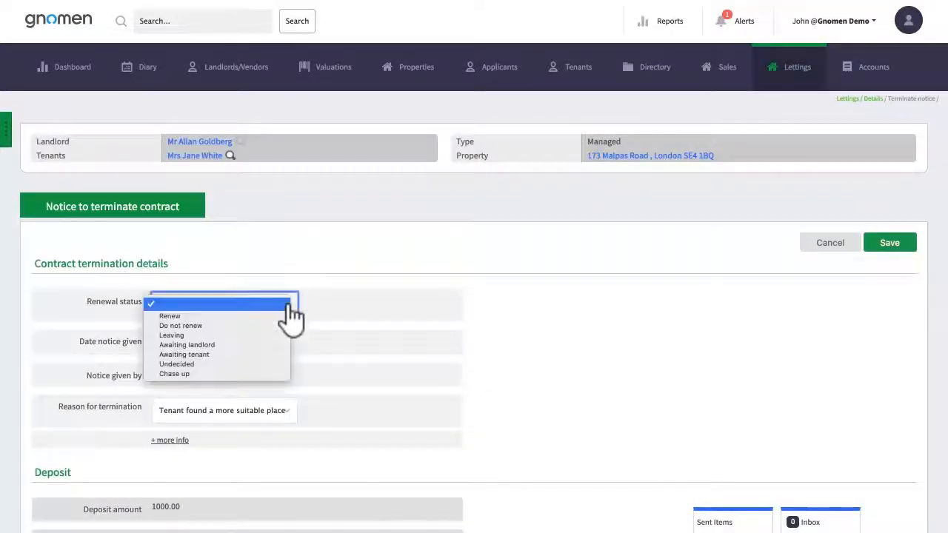
left_click(234, 335)
Step: Set the tenant vacate date on the termination notice to 15-02-2020
scroll(359, 372, "down", 5)
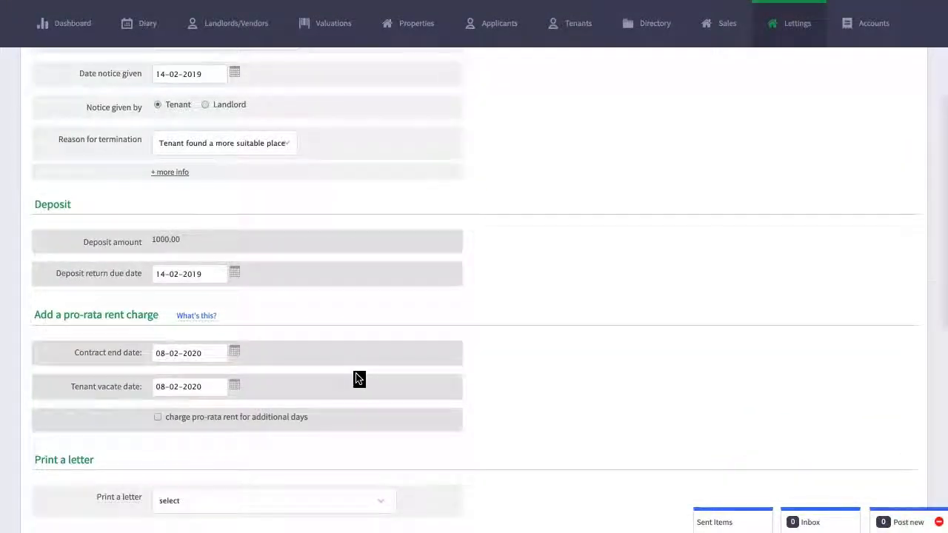
scroll(357, 378, "down", 2)
scroll(259, 197, "down", 3)
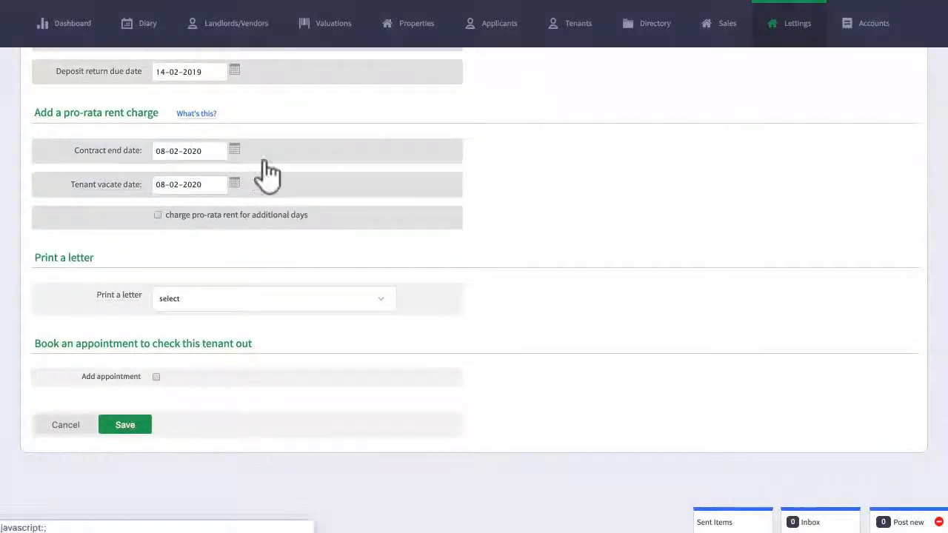
left_click(235, 185)
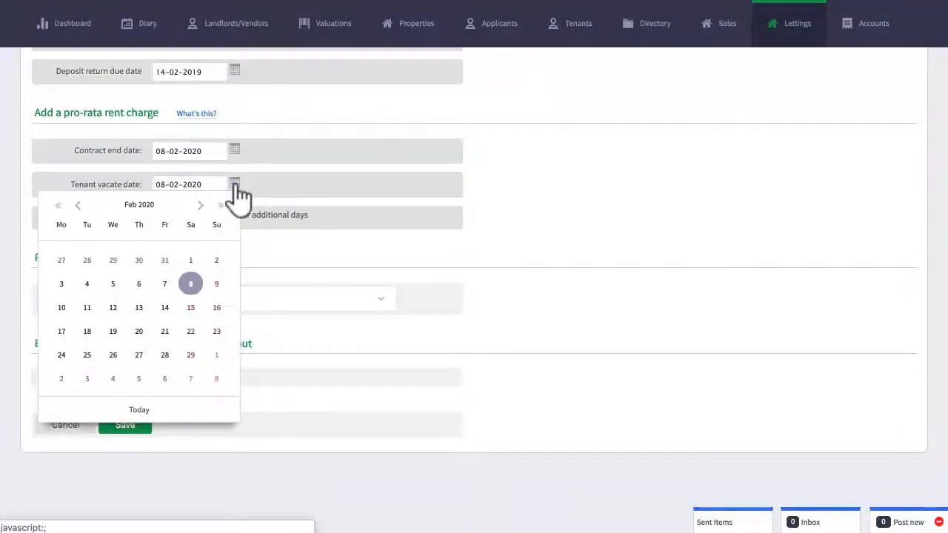
left_click(190, 307)
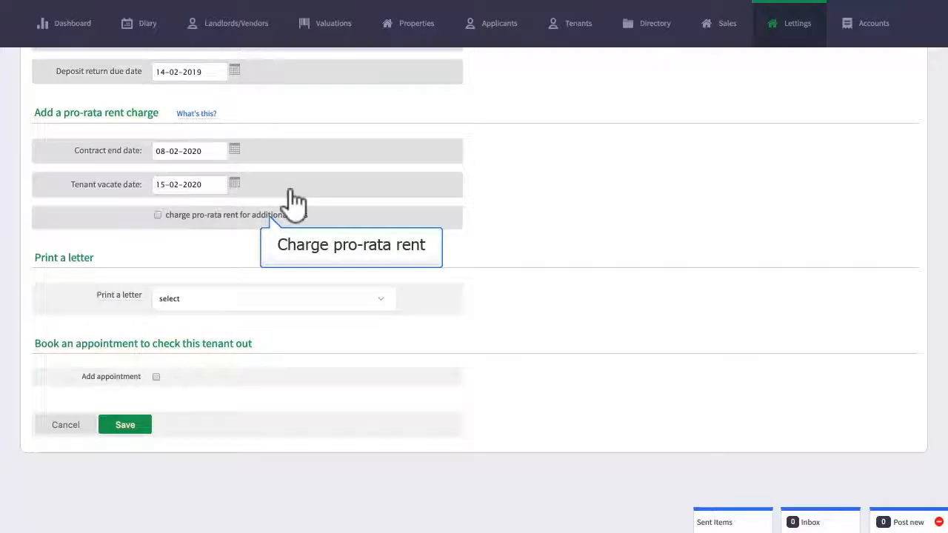
Step: Preview the pro-rata rent charge and the check-out appointment options, switching each one off again
left_click(158, 215)
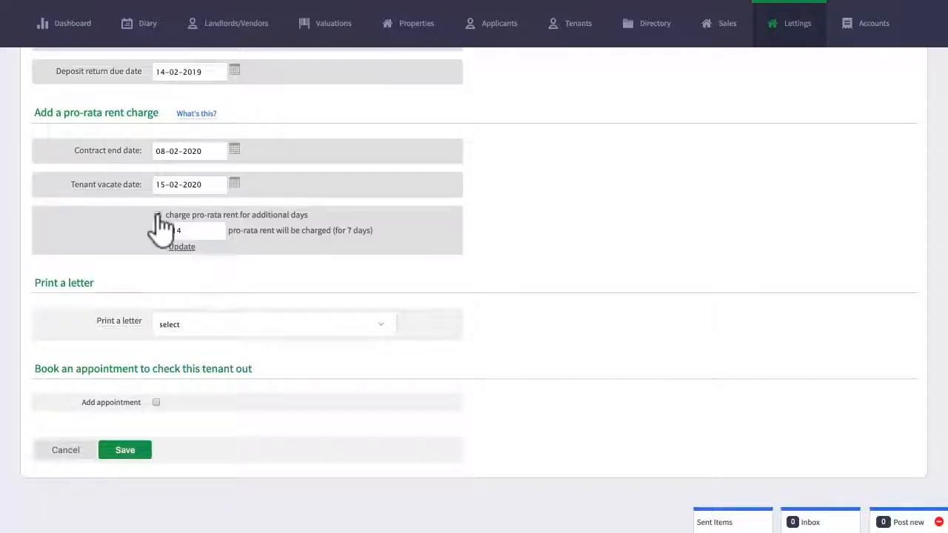
left_click(158, 215)
left_click(156, 377)
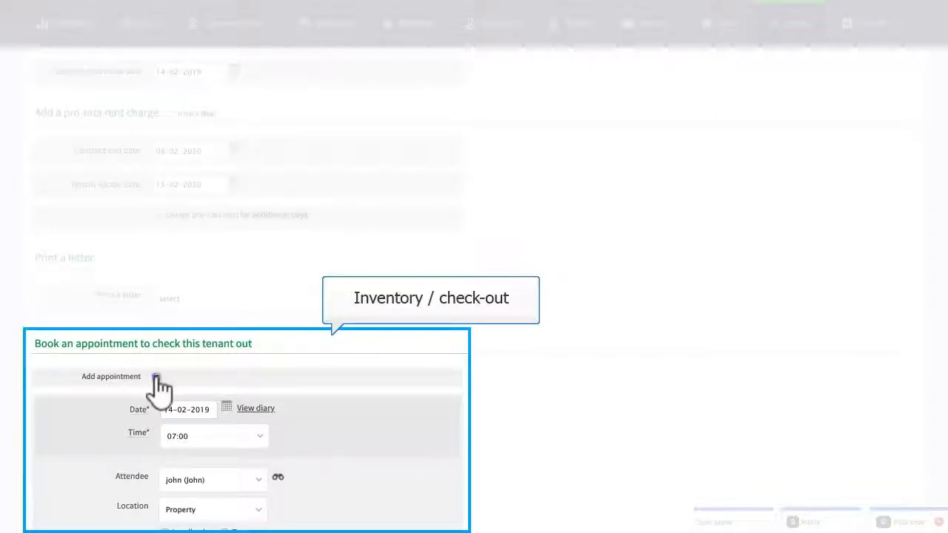
left_click(156, 377)
Step: Save the notice to terminate the contract
left_click(125, 425)
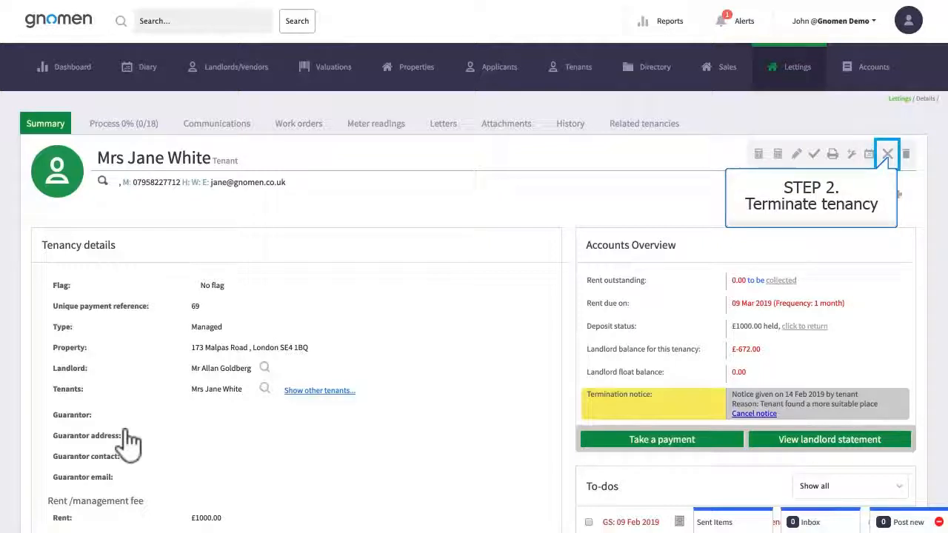
Step: Start ending the tenancy and set the termination reason to End of Tenancy
left_click(887, 154)
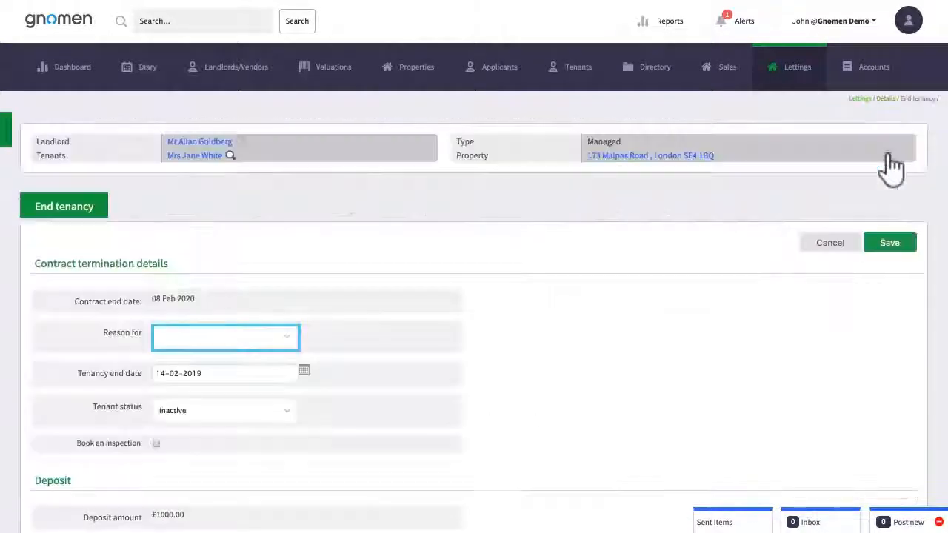
left_click(271, 339)
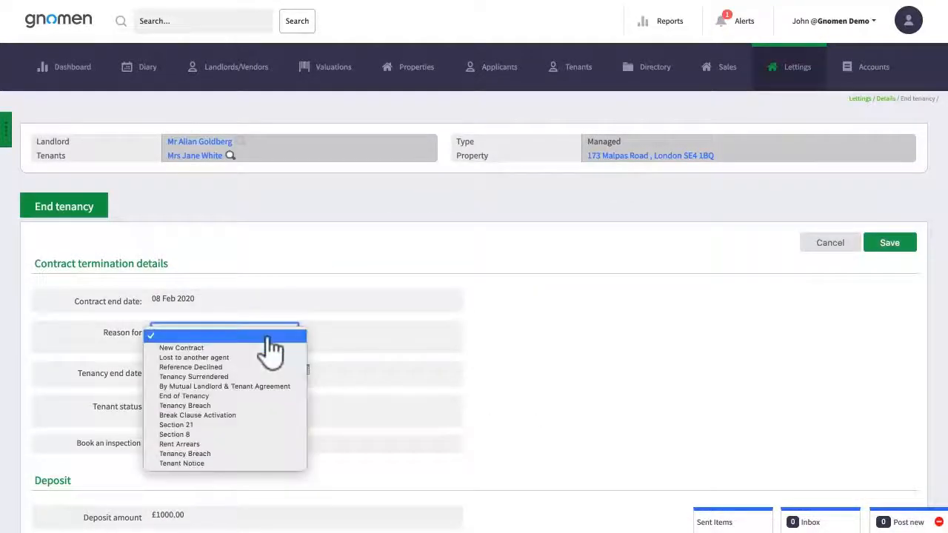
left_click(222, 395)
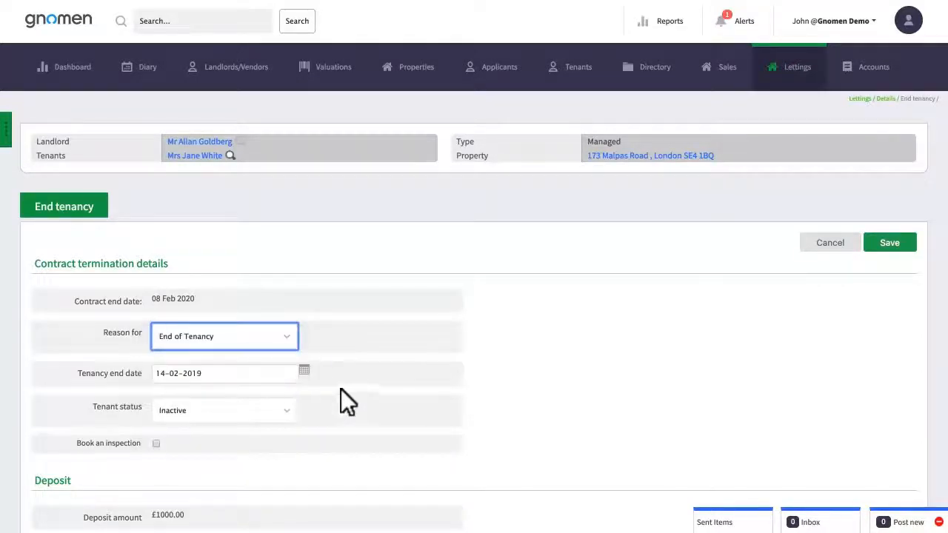
left_click(350, 385)
scroll(350, 385, "down", 3)
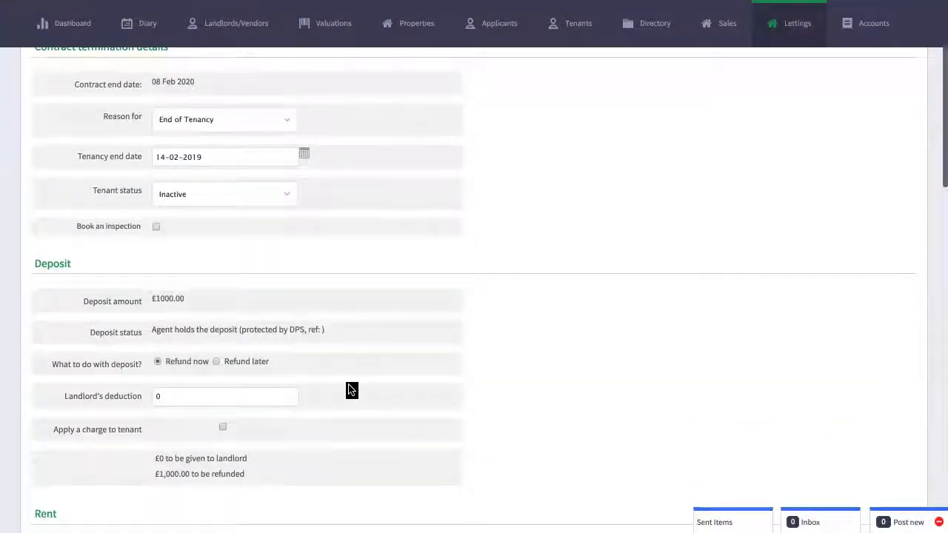
Step: Clear the landlord's deduction from the deposit and apply a charge of 100 excluding VAT to the tenant
scroll(351, 390, "down", 3)
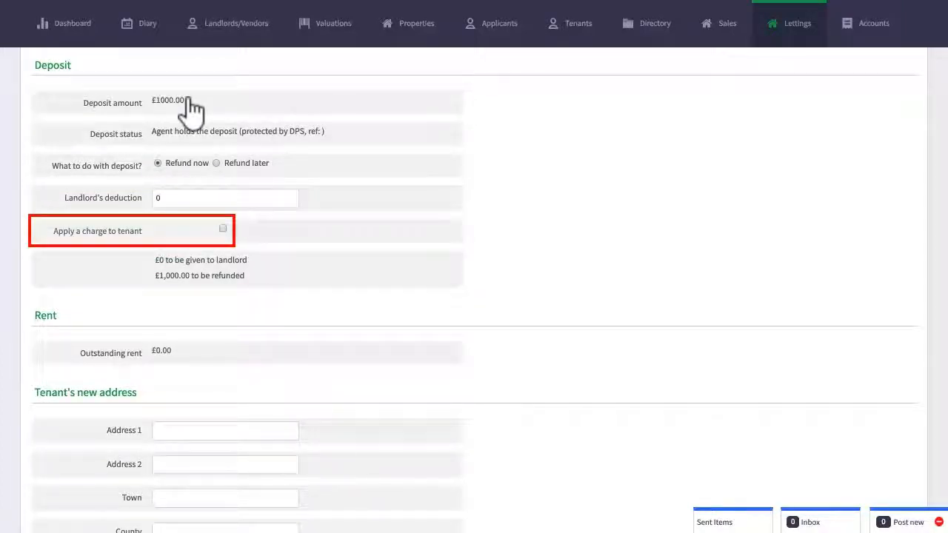
left_click(201, 197)
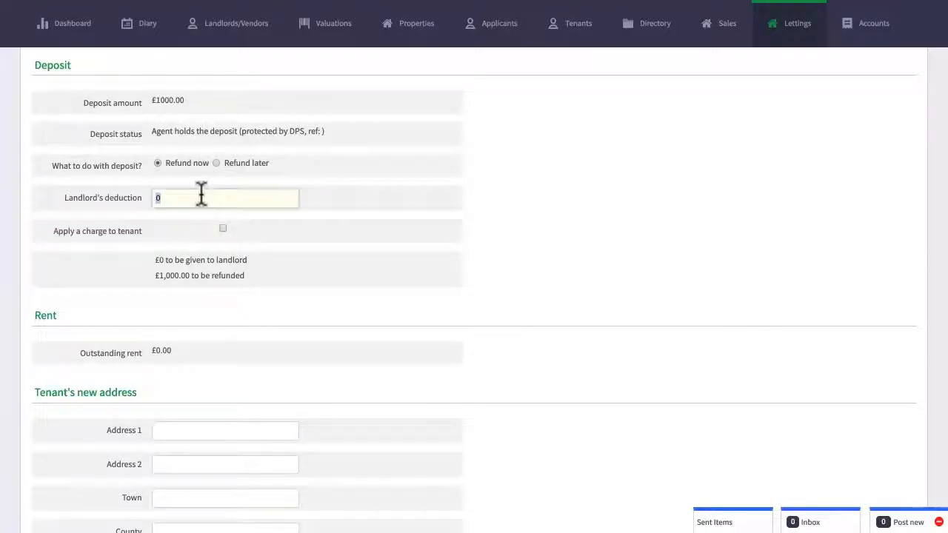
type("100")
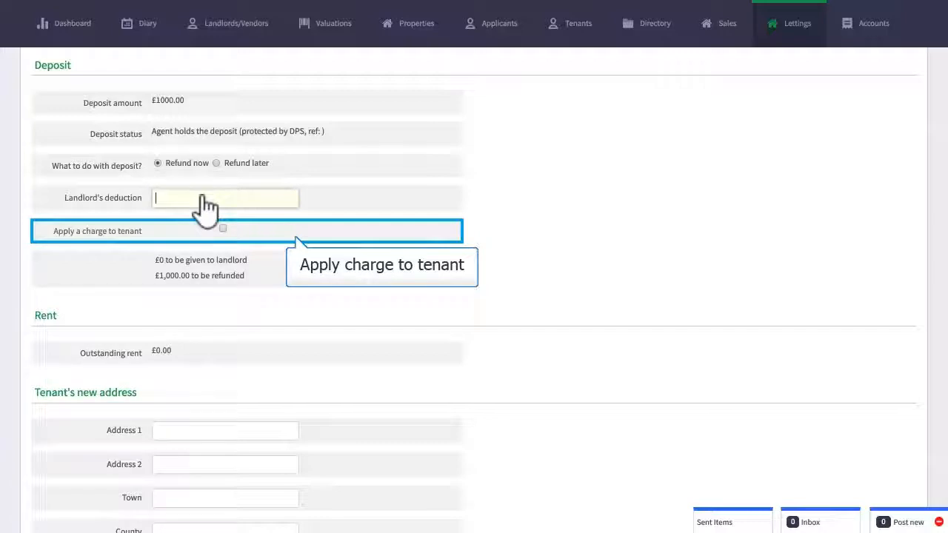
left_click(222, 228)
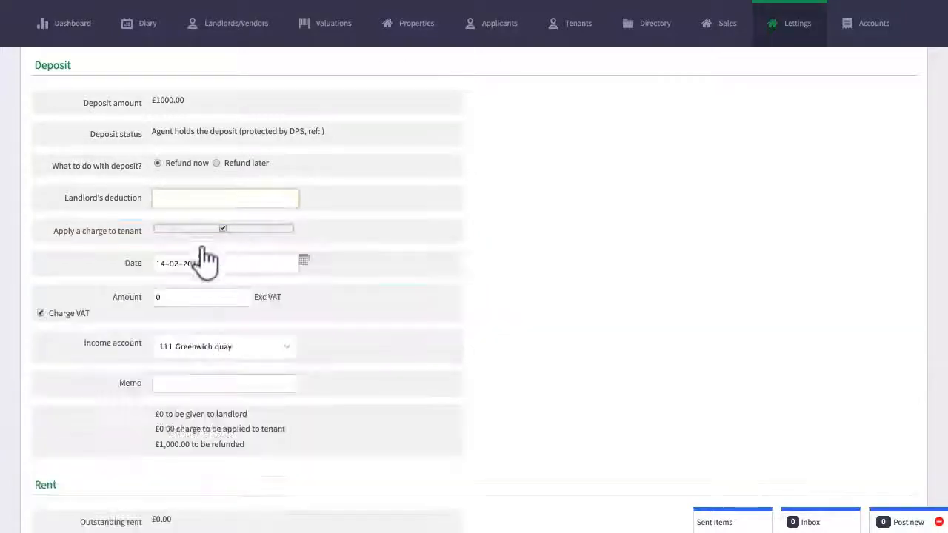
left_click(197, 299)
type("100")
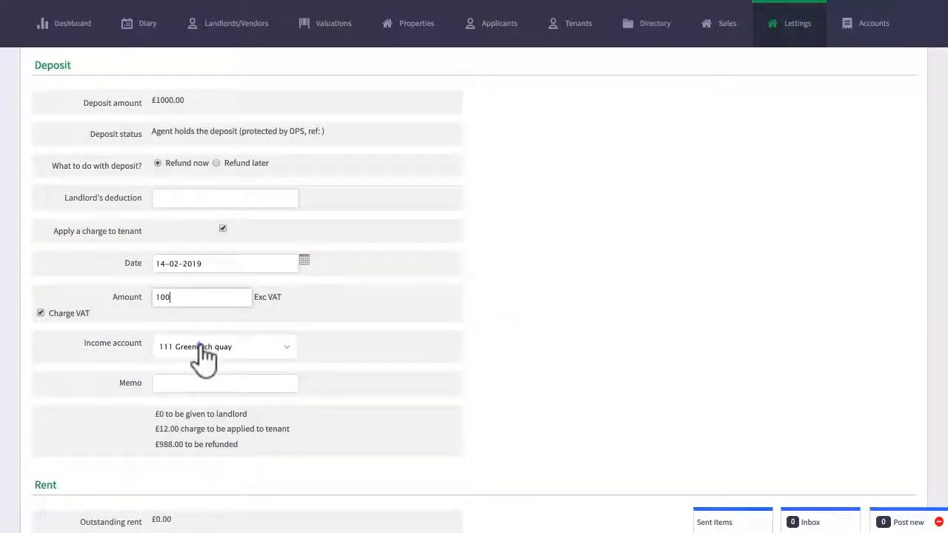
Step: Assign the tenant charge to the Tenant fee income account with the memo "Cleaning fee"
left_click(205, 351)
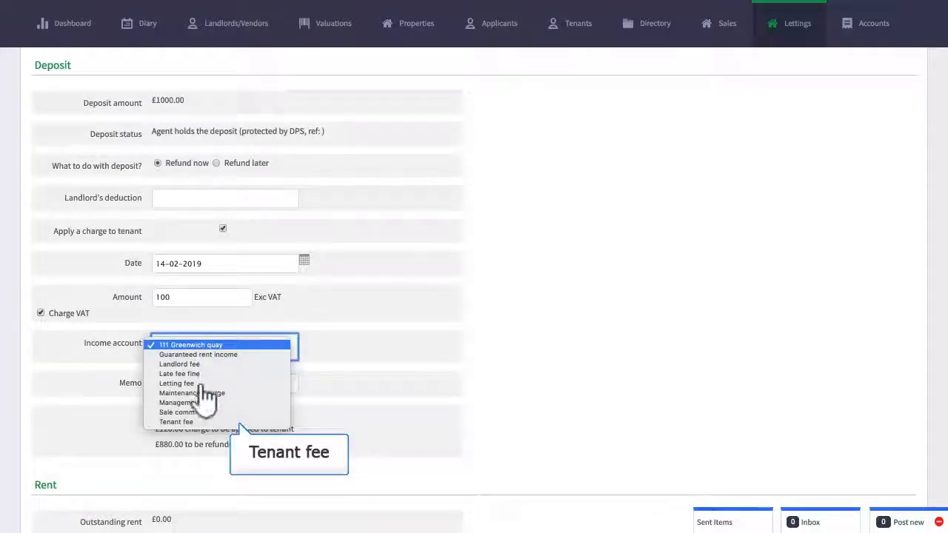
left_click(226, 430)
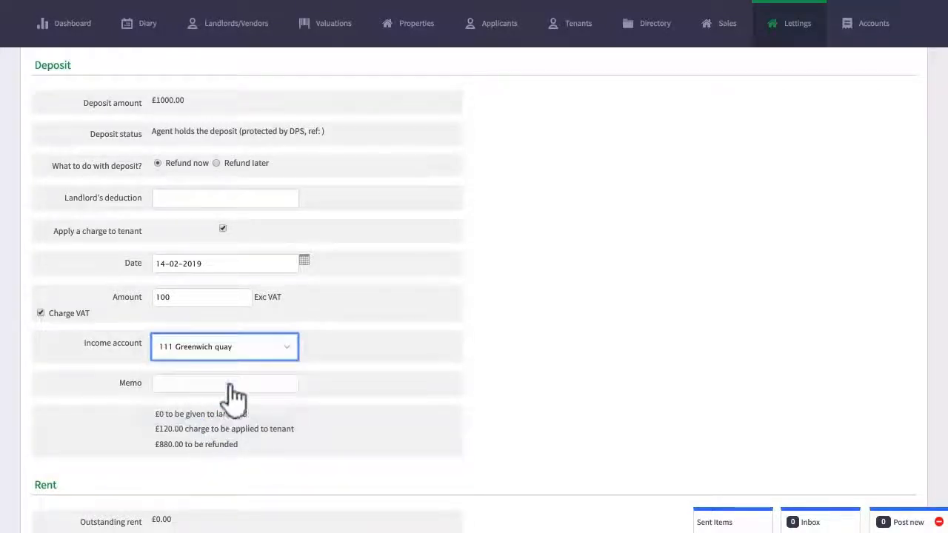
key("t")
left_click(229, 385)
type("Cleaning fee")
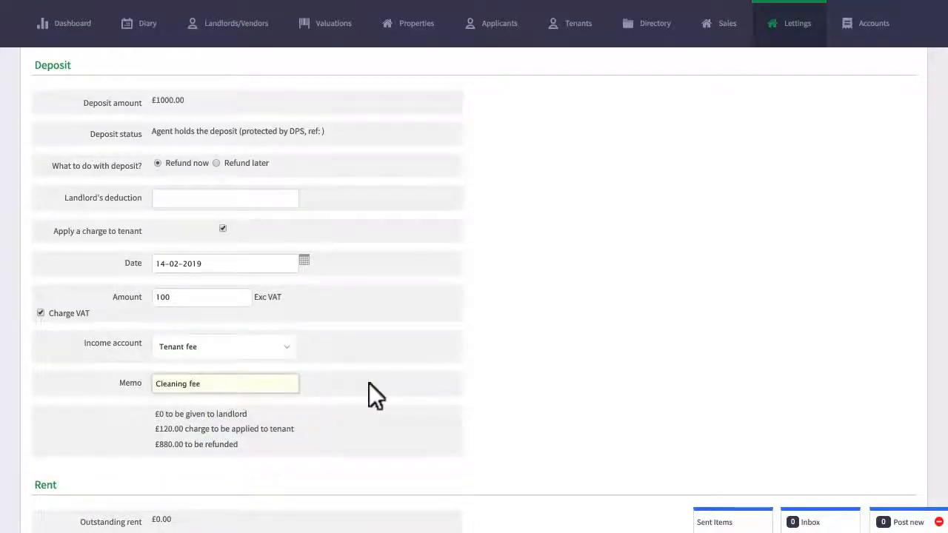
left_click(481, 378)
Step: Save the contract termination details and confirm ending the tenancy
scroll(481, 379, "down", 3)
scroll(481, 379, "down", 5)
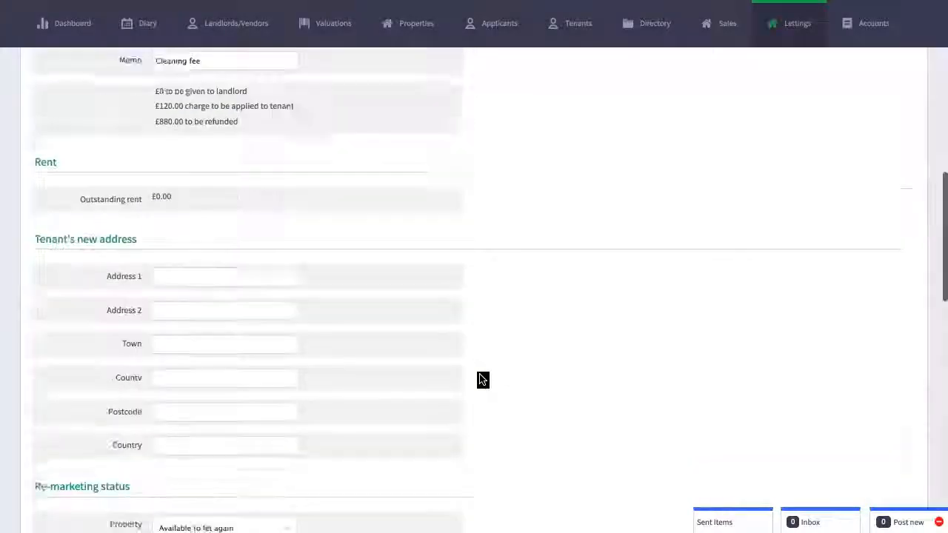
scroll(481, 379, "down", 5)
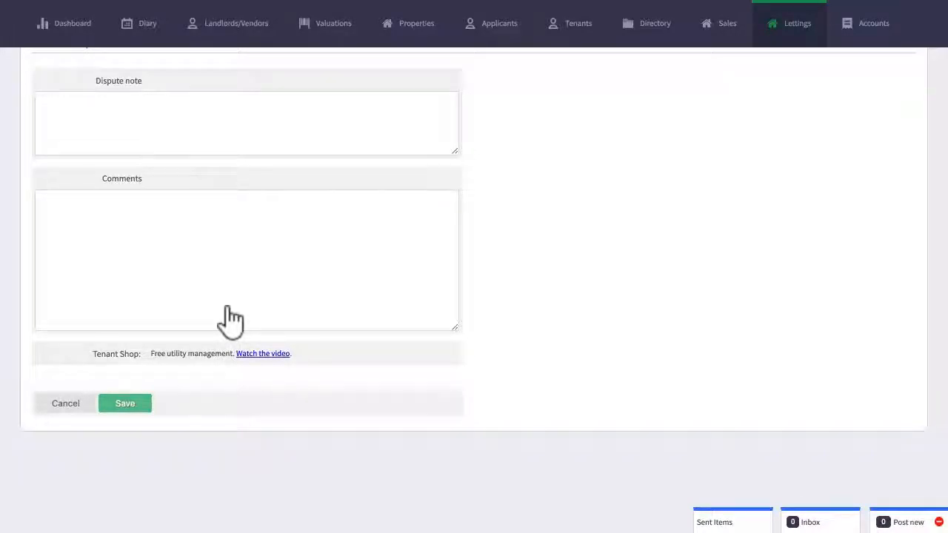
left_click(125, 406)
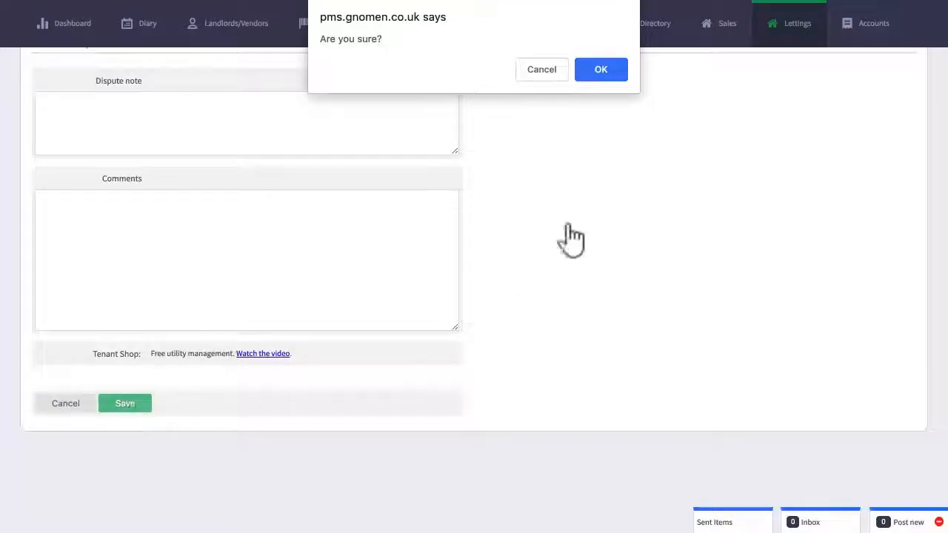
left_click(600, 70)
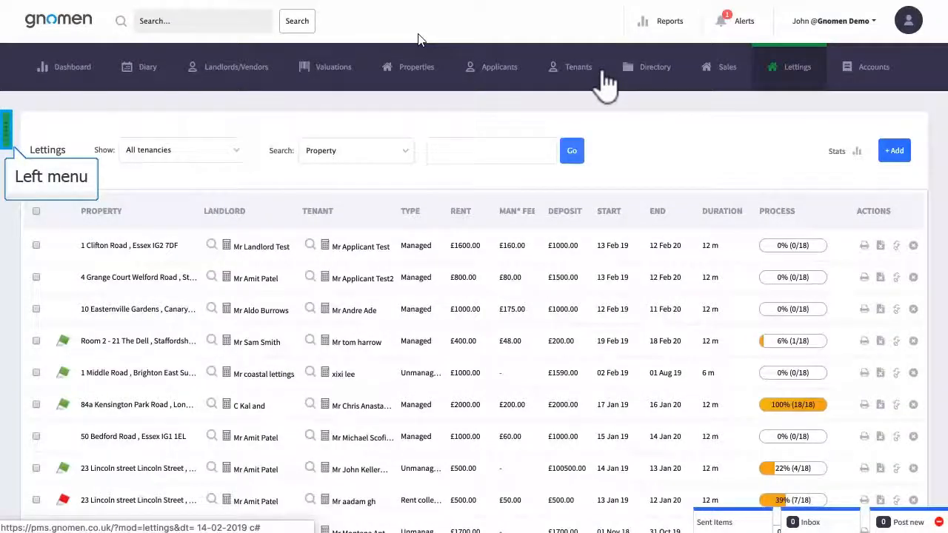
Step: Open the tenant's account for the most recently ended tenancy in the list of ended tenancies
left_click(6, 133)
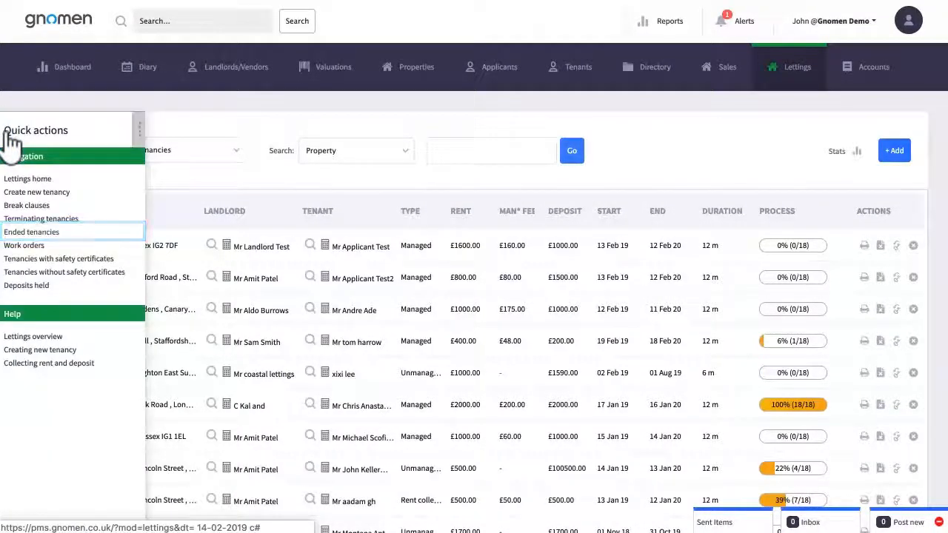
left_click(44, 233)
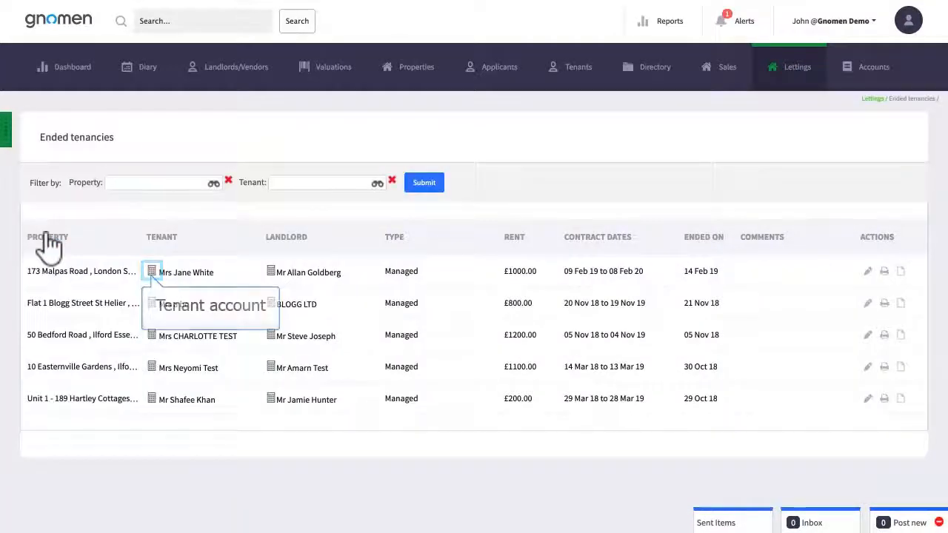
left_click(151, 273)
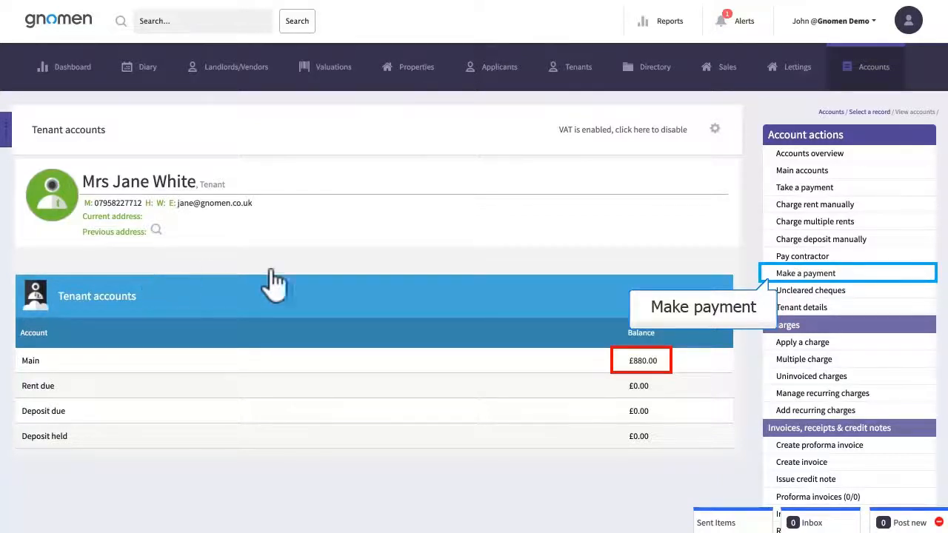
Step: Start a payment to the tenant from the Deposit bank account with Online as the payment method
left_click(808, 274)
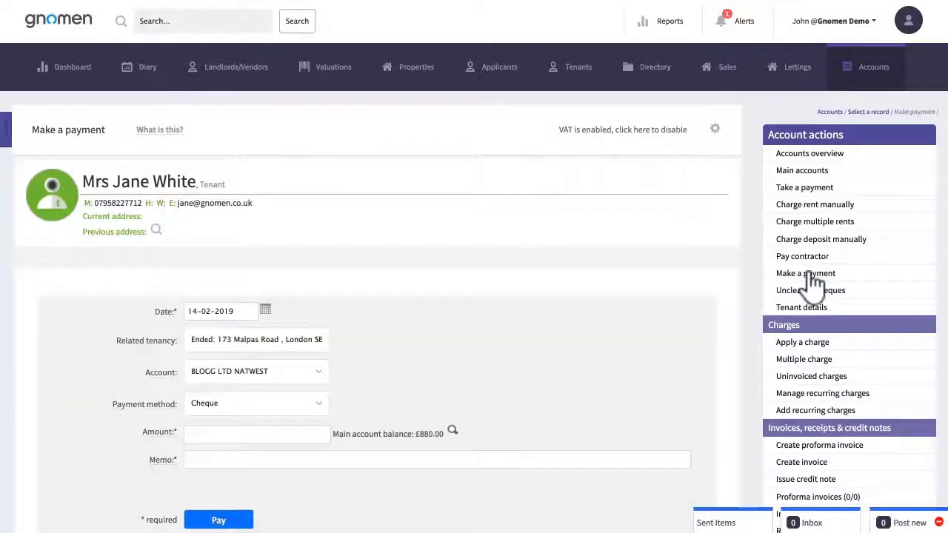
left_click(259, 374)
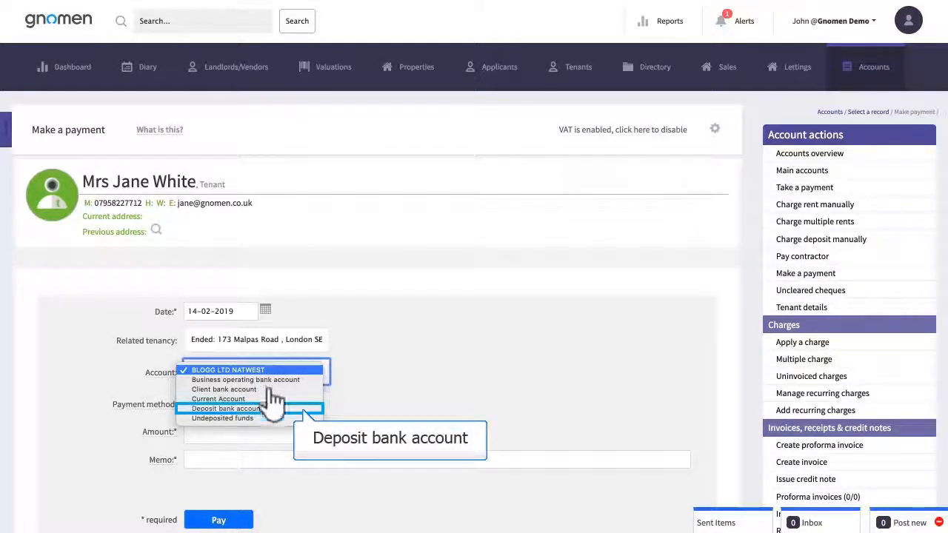
left_click(268, 408)
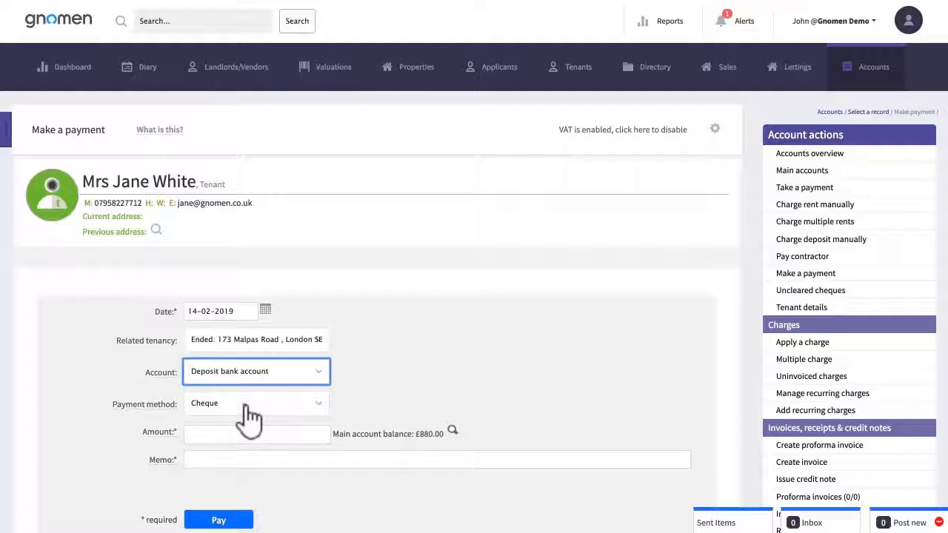
left_click(250, 405)
left_click(245, 431)
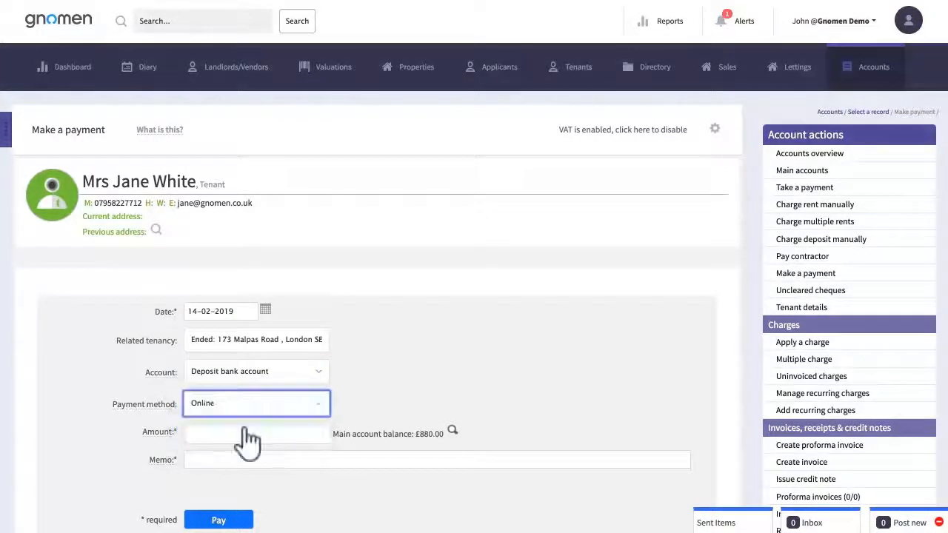
Step: Pay the tenant 880 with the memo "Deposit return" followed by the tenant's name, and confirm the payment
left_click(254, 432)
type("88")
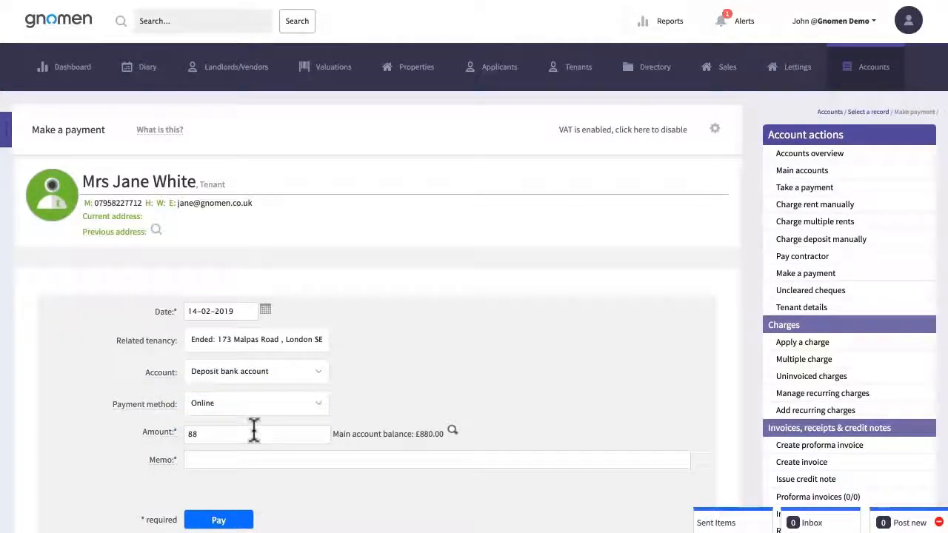
type("0")
left_click(275, 463)
left_click(213, 518)
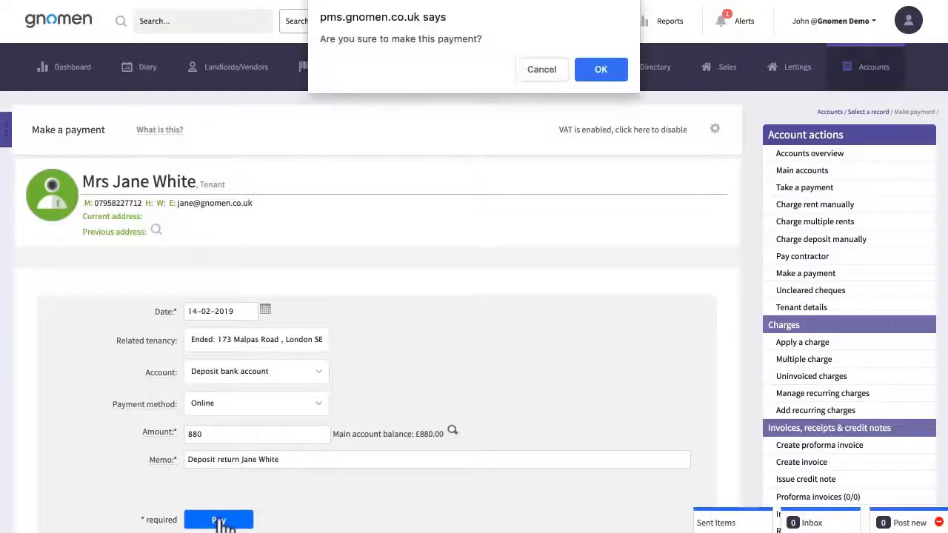
left_click(601, 73)
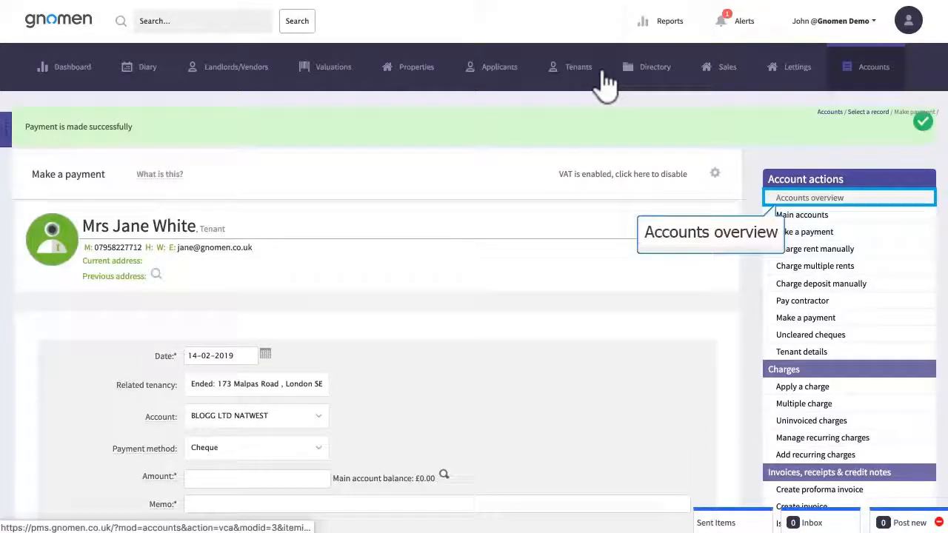
Step: Review the transactions in the tenant's Main account from the accounts overview
left_click(828, 197)
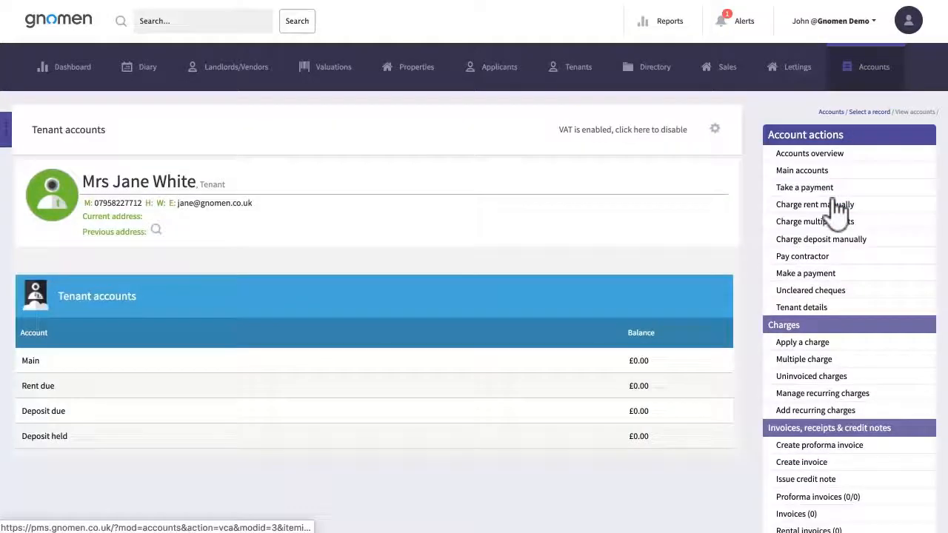
left_click(31, 362)
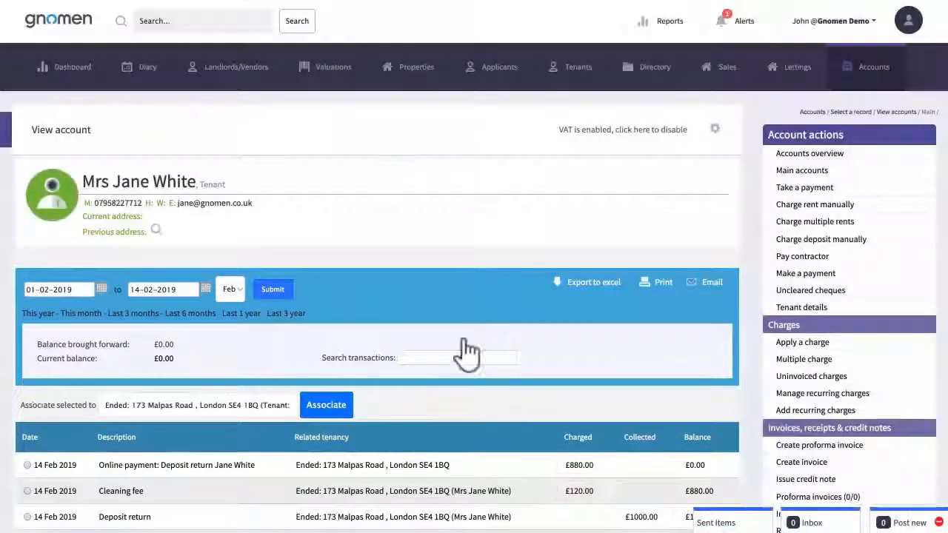
Step: Review the transactions in the tenant's Deposit held account, and return to the accounts overview
left_click(812, 156)
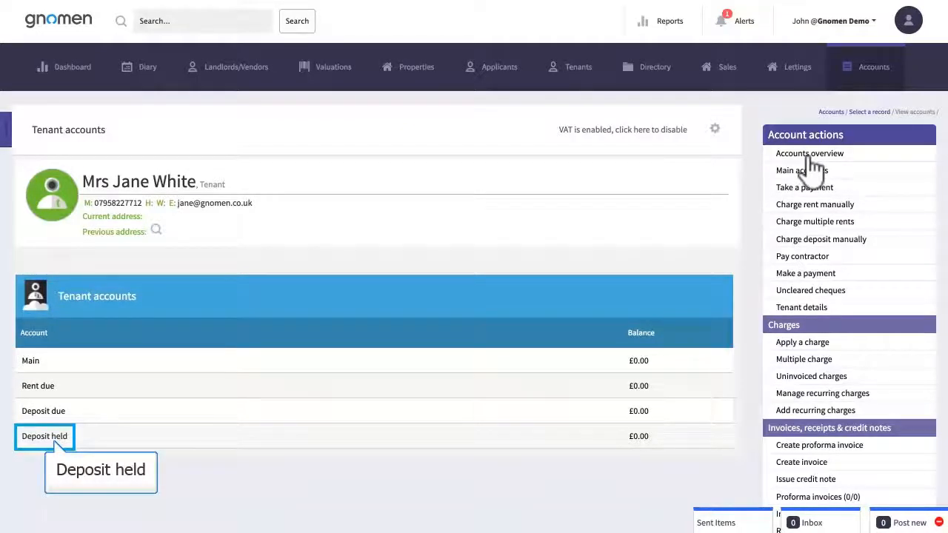
left_click(37, 438)
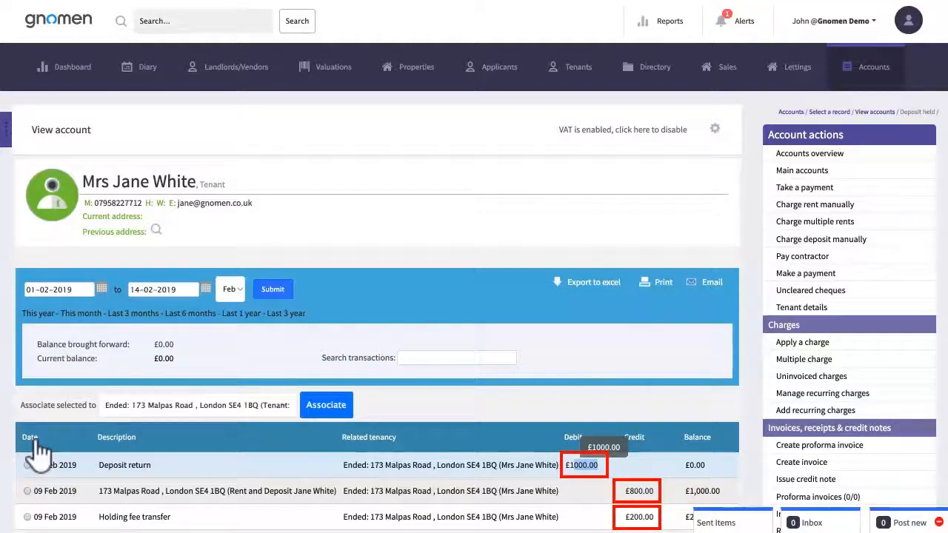
left_click(789, 155)
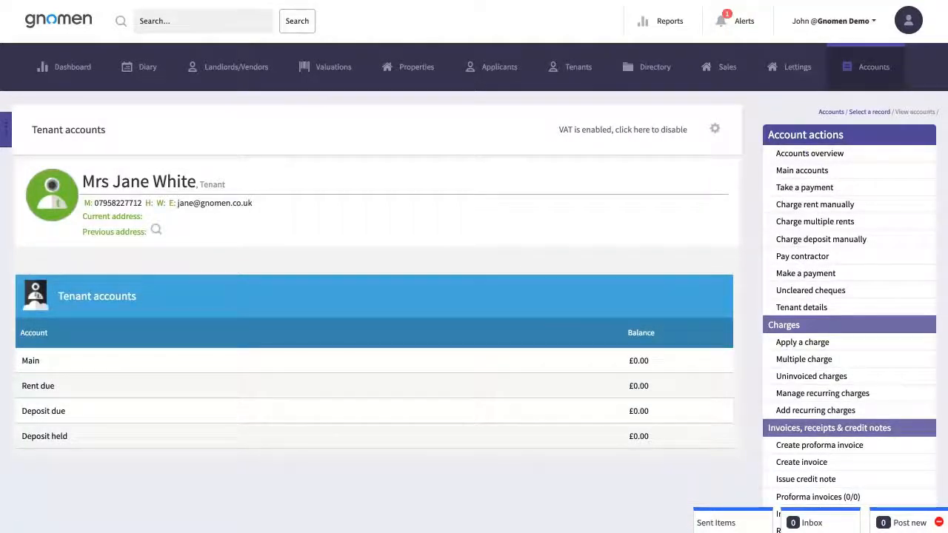